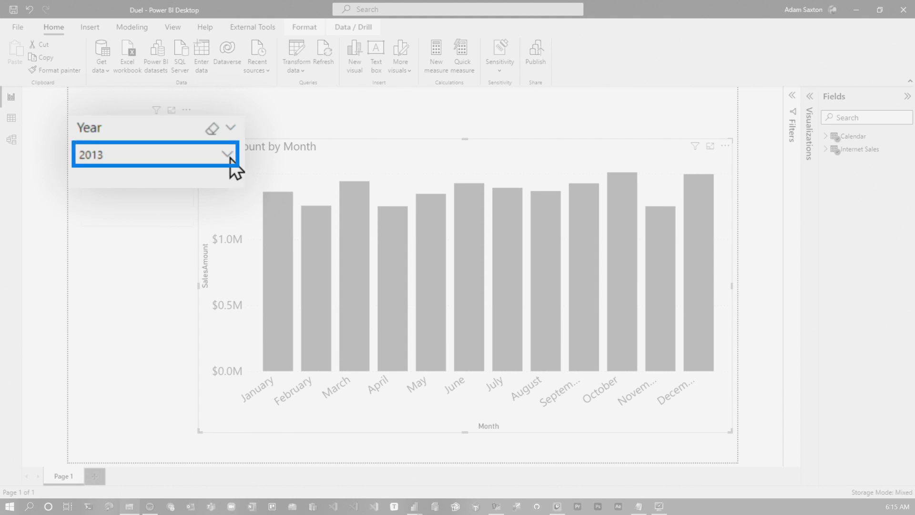
In the Duel model diagram, show the Calendar table's properties with Storage mode set to Dual.
{"action": "left_click", "coordinate": [12, 140]}
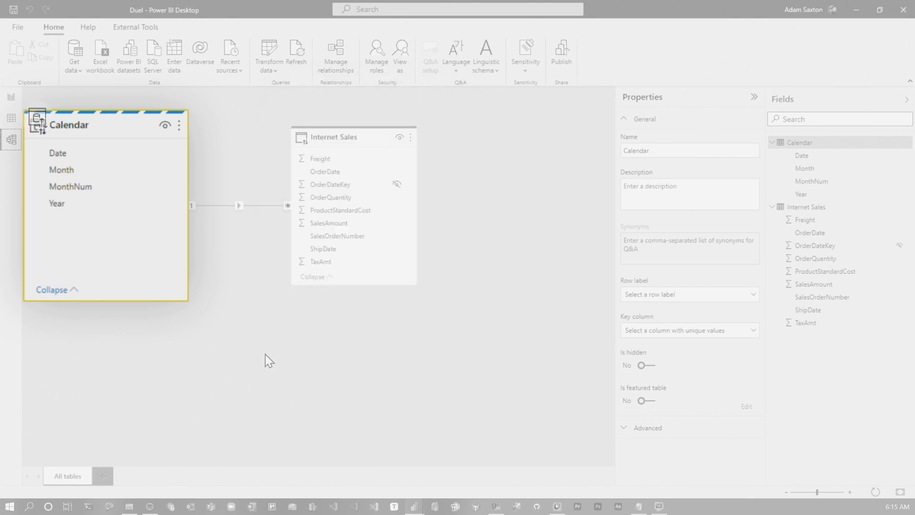
{"action": "left_click", "coordinate": [628, 427]}
{"action": "scroll", "coordinate": [683, 447], "scroll_direction": "down", "scroll_amount": 1}
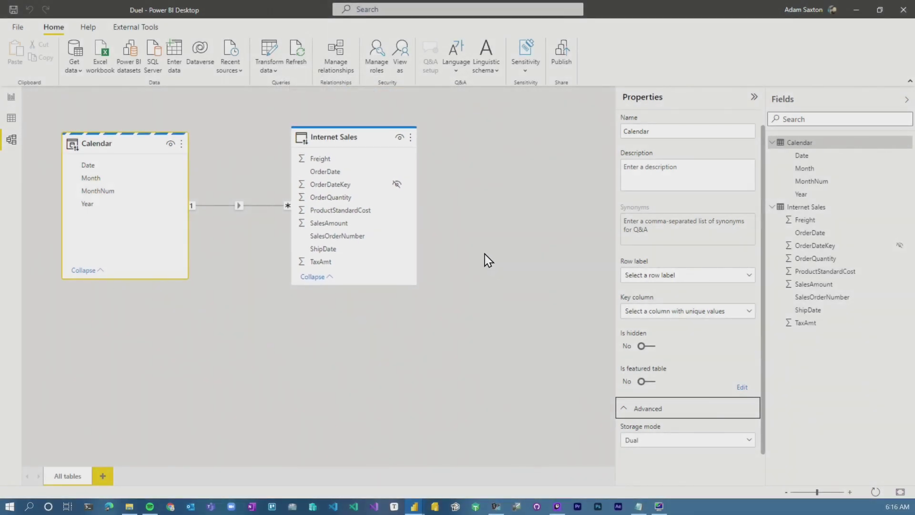
Open the Performance analyzer pane on the Duel report page.
{"action": "left_click", "coordinate": [17, 101]}
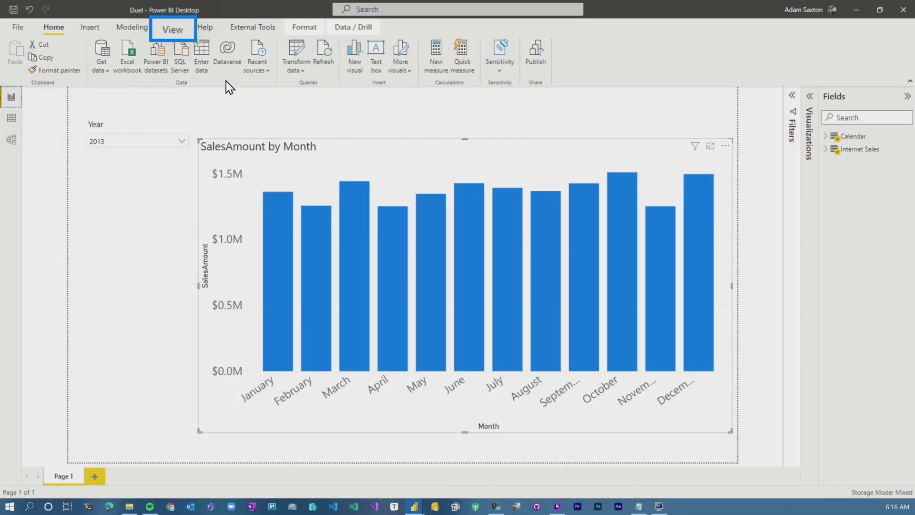
{"action": "left_click", "coordinate": [173, 27]}
{"action": "left_click", "coordinate": [509, 75]}
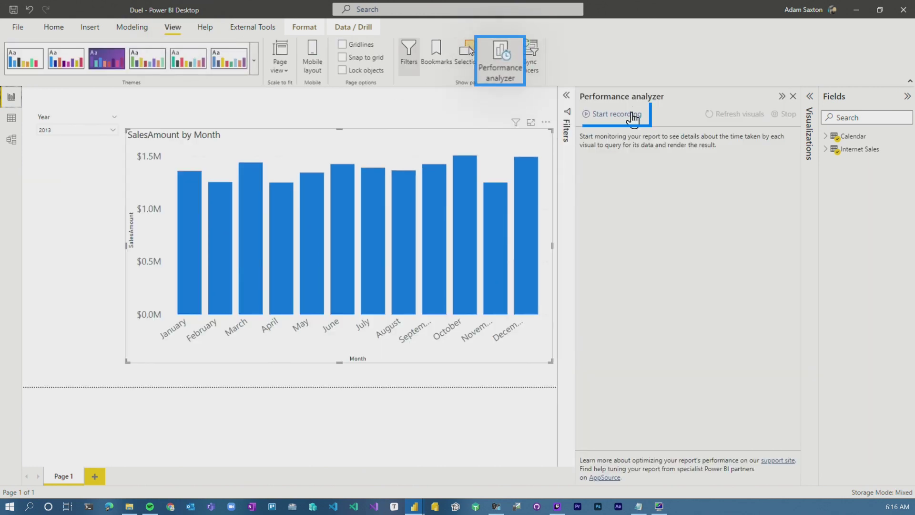
Record the SalesAmount by Month chart's refresh timing (1542 ms) and switch to DAX Studio.
{"action": "left_click", "coordinate": [631, 116]}
{"action": "left_click", "coordinate": [501, 124]}
{"action": "left_click", "coordinate": [590, 186]}
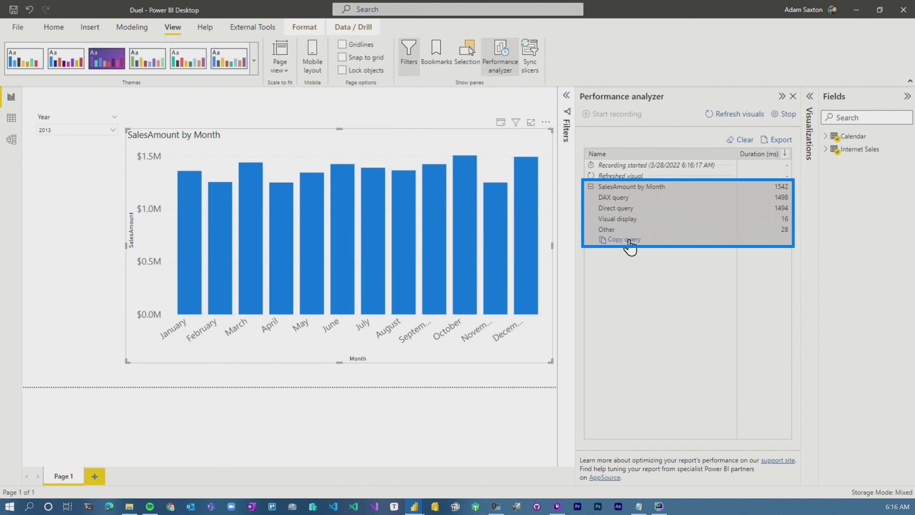
{"action": "left_click", "coordinate": [495, 506]}
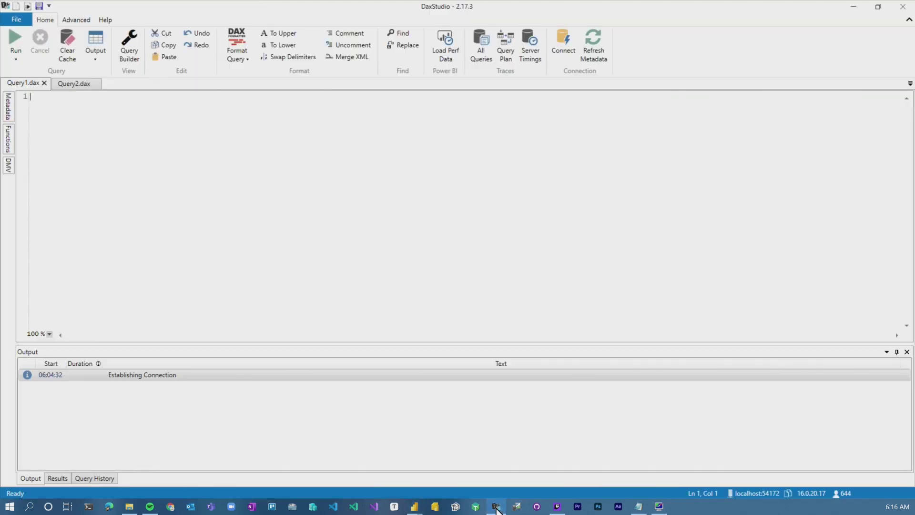
Paste both the DAX and Direct Query SQL into Query2, then bring up the Import report.
{"action": "left_click", "coordinate": [85, 87]}
{"action": "key", "text": "ctrl+v"}
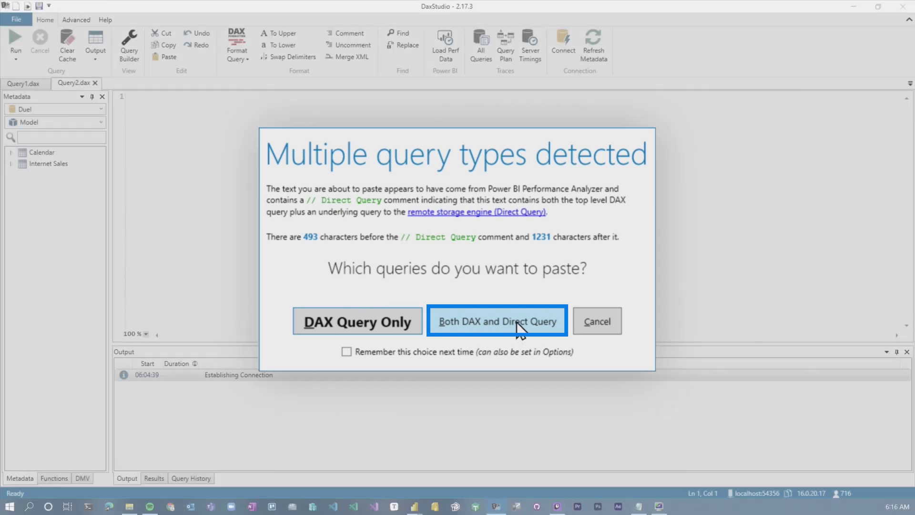
{"action": "left_click", "coordinate": [516, 322]}
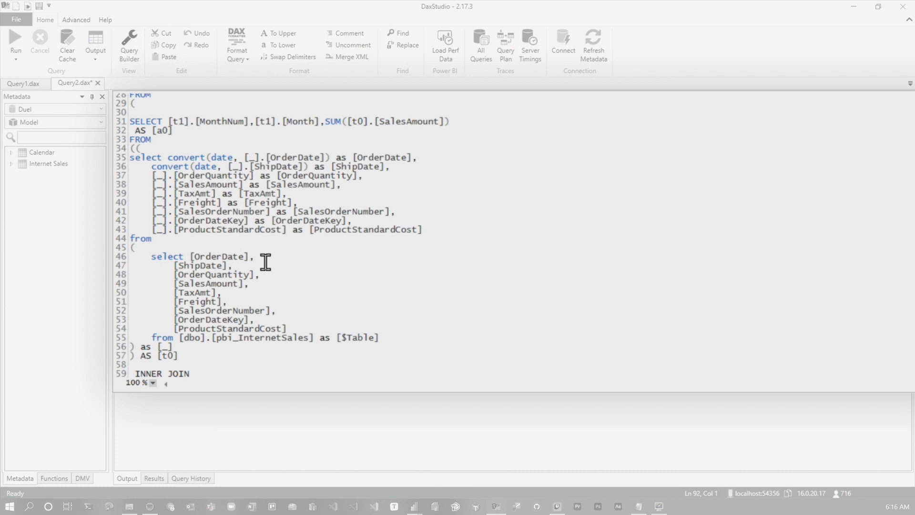
{"action": "scroll", "coordinate": [300, 265], "scroll_direction": "down", "scroll_amount": 6}
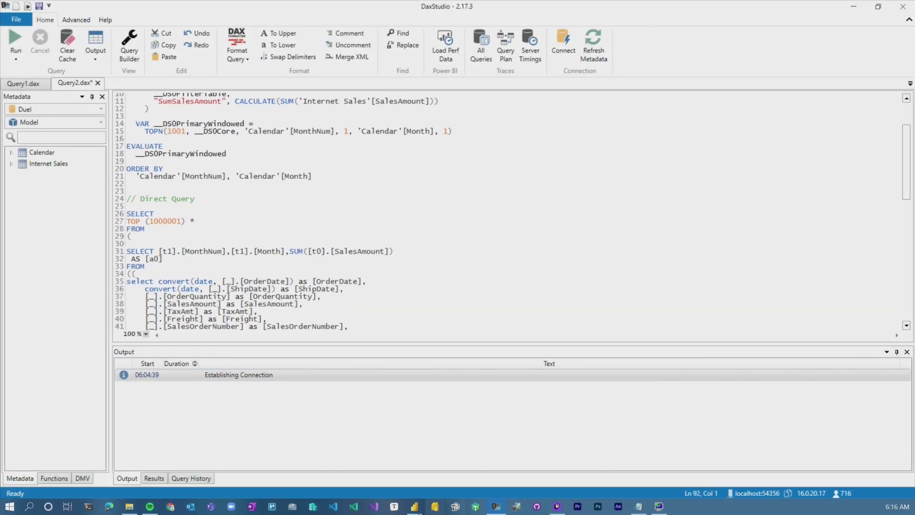
{"action": "mouse_move", "coordinate": [412, 504]}
{"action": "left_click", "coordinate": [395, 480]}
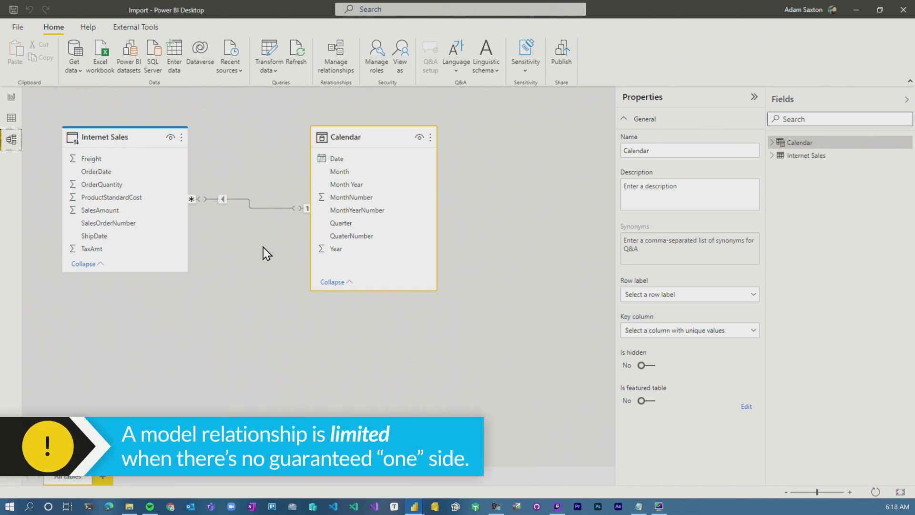
Go back to the Import file's report page showing the 2013 SalesAmount by Month chart.
{"action": "left_click", "coordinate": [12, 98]}
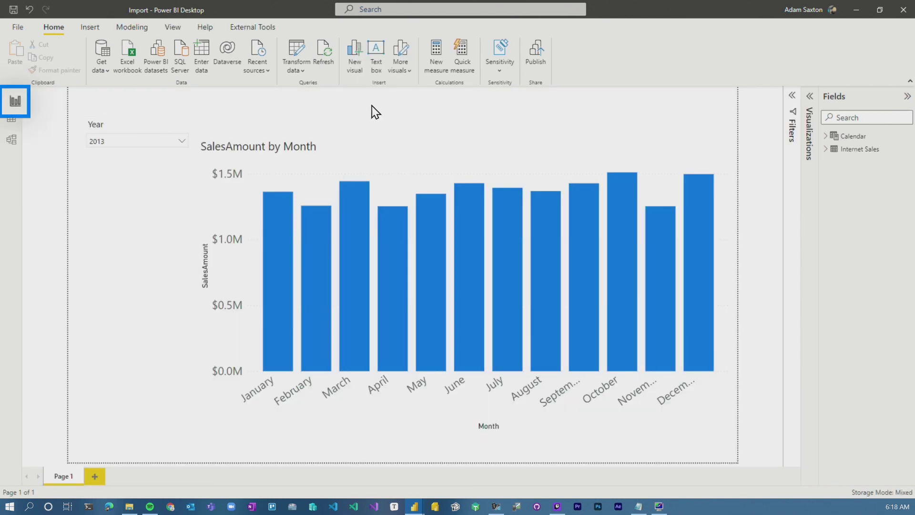
Open Performance analyzer in the Import report, start recording, and refresh the SalesAmount by Month chart.
{"action": "left_click", "coordinate": [173, 29]}
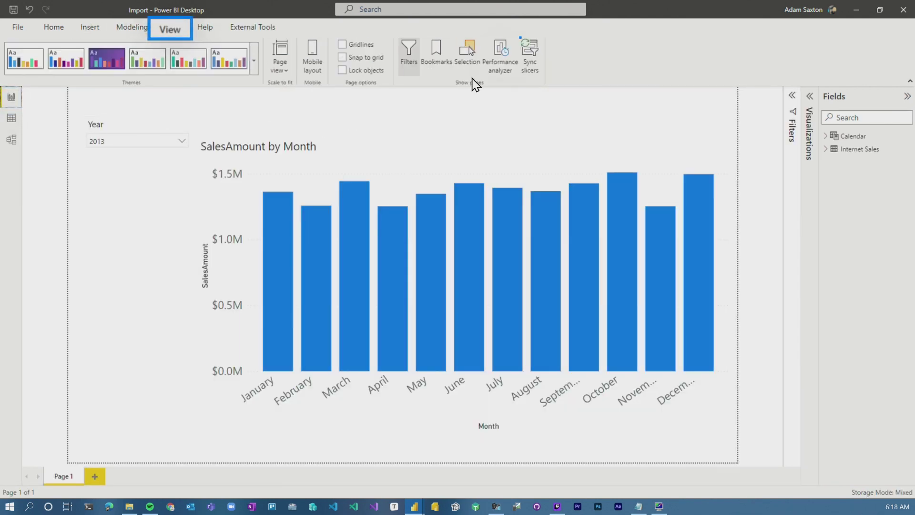
{"action": "left_click", "coordinate": [502, 66]}
{"action": "left_click", "coordinate": [622, 119]}
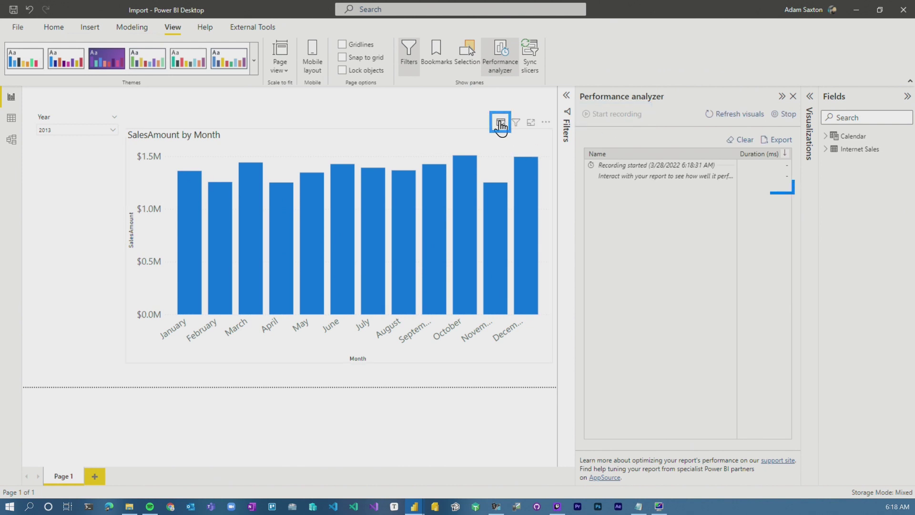
{"action": "left_click", "coordinate": [500, 124]}
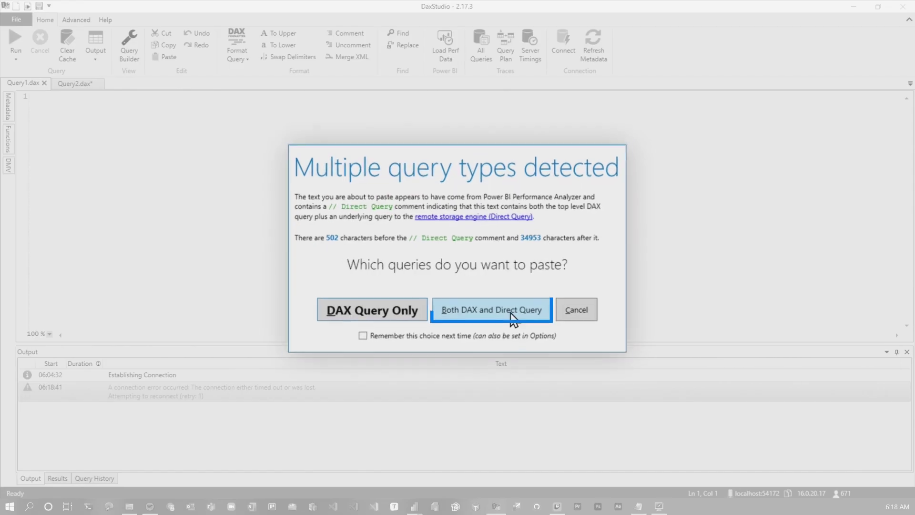
Paste both the DAX and Direct Query SQL into Query1 and scroll to the top.
{"action": "left_click", "coordinate": [495, 312]}
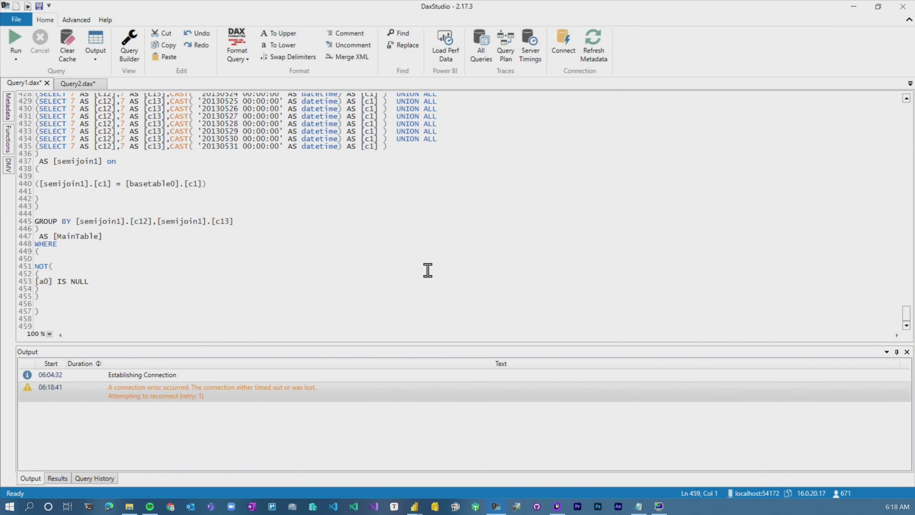
{"action": "scroll", "coordinate": [428, 271], "scroll_direction": "up", "scroll_amount": 13}
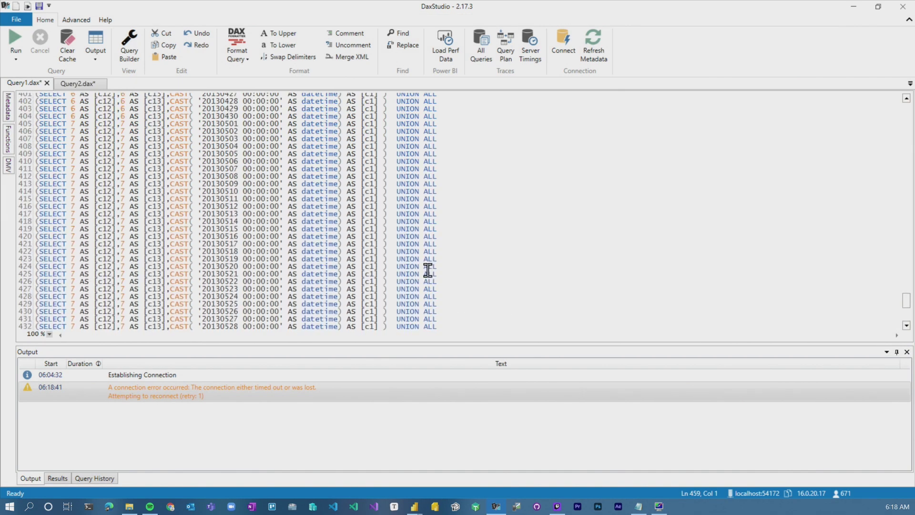
{"action": "scroll", "coordinate": [427, 270], "scroll_direction": "up", "scroll_amount": 6}
{"action": "scroll", "coordinate": [427, 270], "scroll_direction": "up", "scroll_amount": 10}
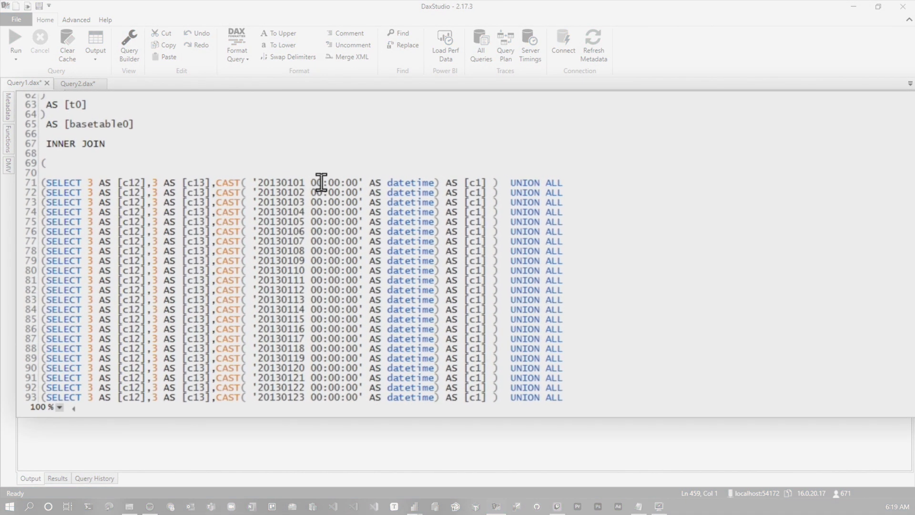
Inspect the SQL's hardcoded 2013 dates, highlighting the UNION ALL SELECT date rows.
{"action": "left_click_drag", "start_coordinate": [321, 182], "coordinate": [251, 179]}
{"action": "scroll", "coordinate": [417, 239], "scroll_direction": "down", "scroll_amount": 20}
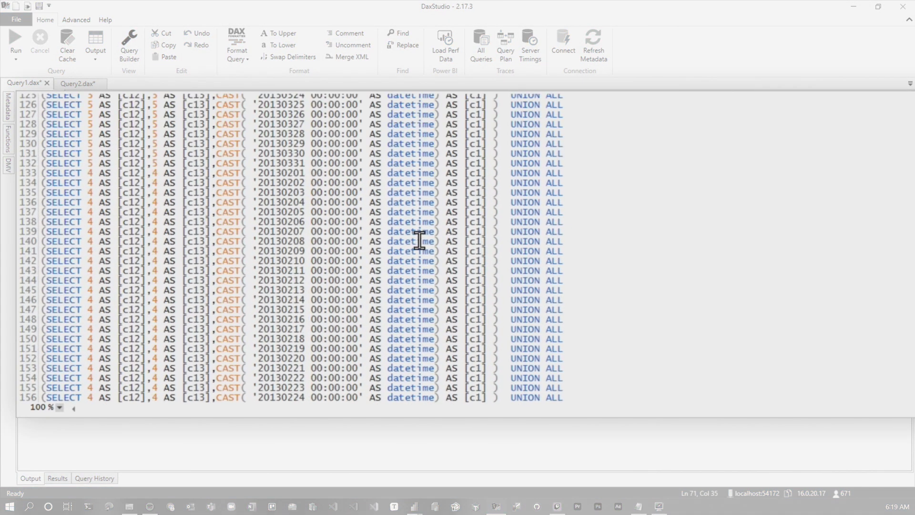
{"action": "scroll", "coordinate": [419, 239], "scroll_direction": "down", "scroll_amount": 20}
{"action": "left_click_drag", "start_coordinate": [352, 358], "coordinate": [240, 358]}
{"action": "left_click_drag", "start_coordinate": [350, 153], "coordinate": [486, 362]}
{"action": "scroll", "coordinate": [414, 279], "scroll_direction": "down", "scroll_amount": 7}
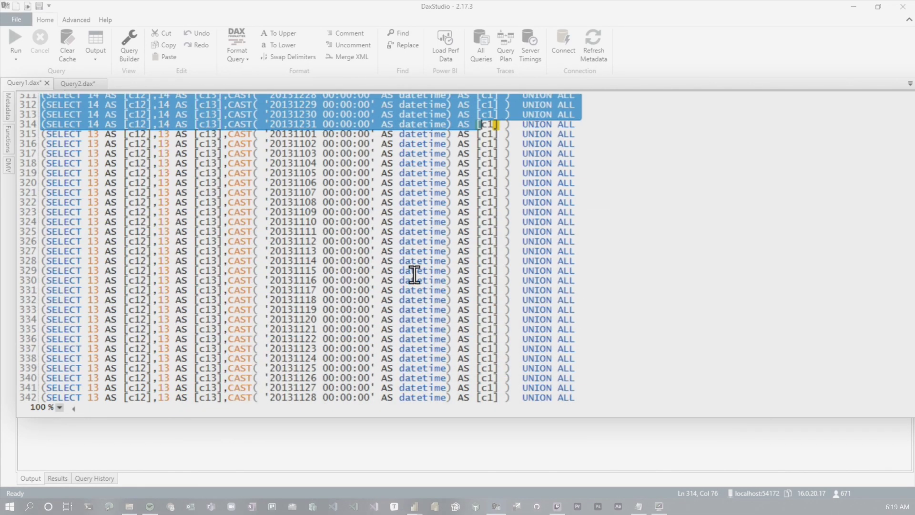
{"action": "scroll", "coordinate": [414, 275], "scroll_direction": "down", "scroll_amount": 7}
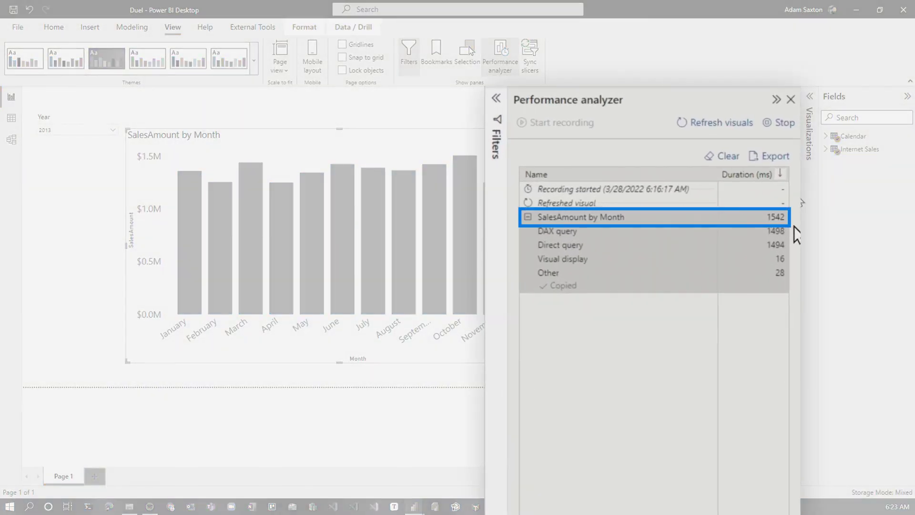
Clear the model's query cache in DAX Studio.
{"action": "mouse_move", "coordinate": [414, 507]}
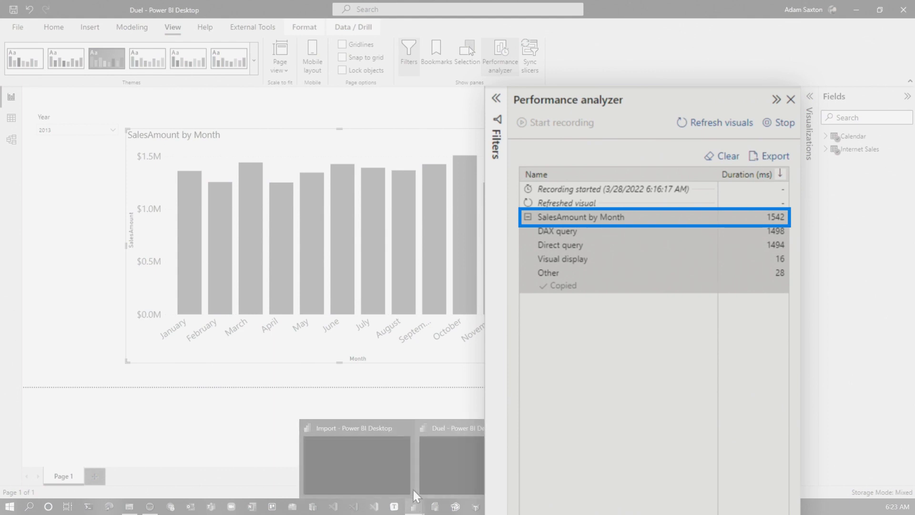
{"action": "left_click", "coordinate": [357, 467]}
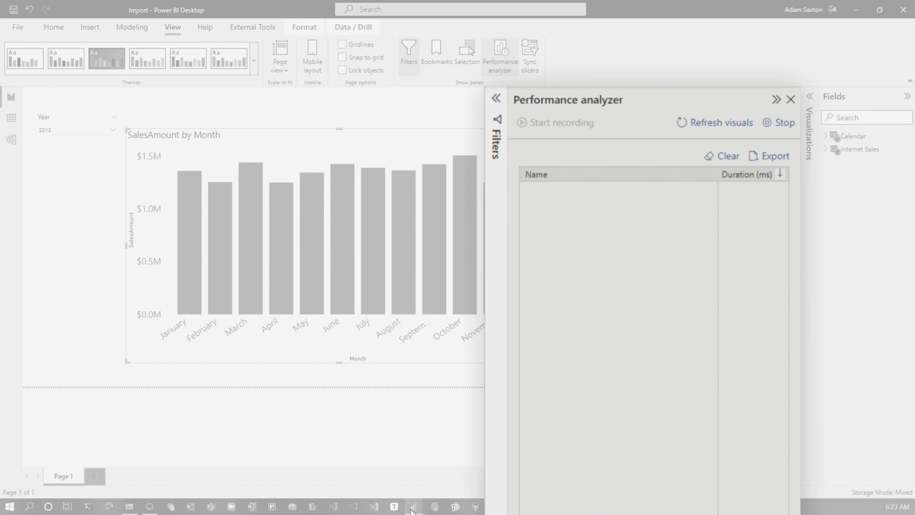
{"action": "left_click", "coordinate": [496, 507]}
{"action": "left_click", "coordinate": [69, 58]}
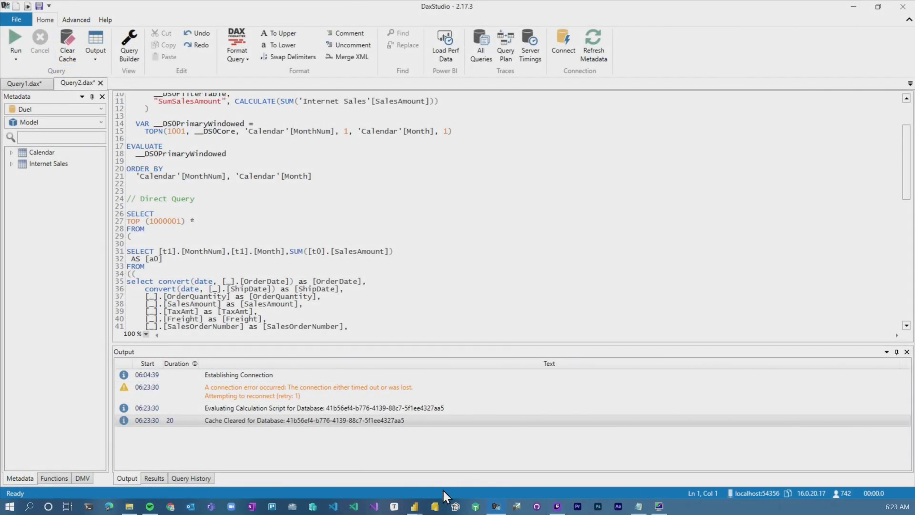
Re-time the Import chart (1121 ms) and compare it with the Duel report (1891 ms).
{"action": "left_click", "coordinate": [414, 507]}
{"action": "left_click", "coordinate": [499, 125]}
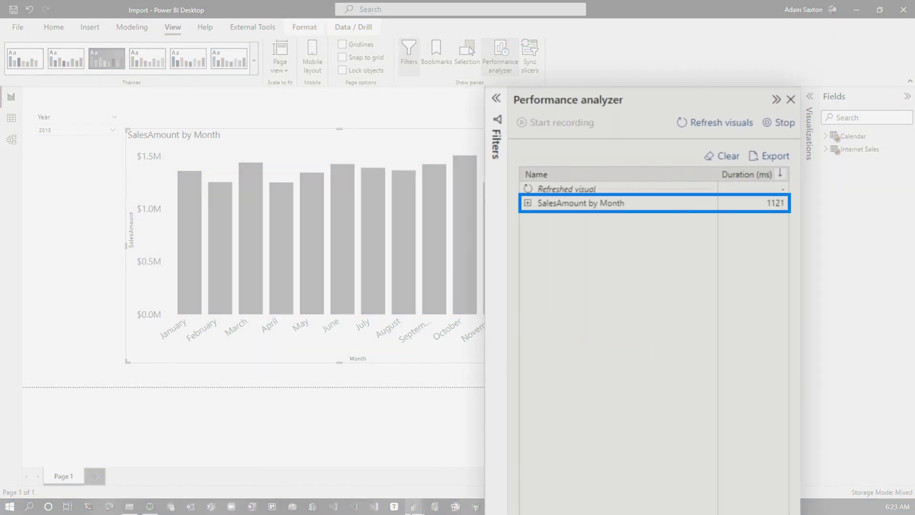
{"action": "left_click", "coordinate": [453, 457]}
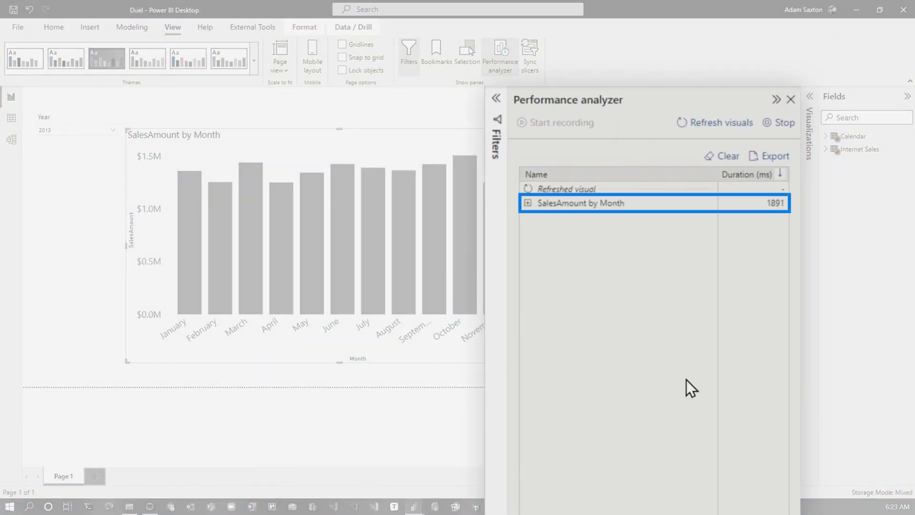